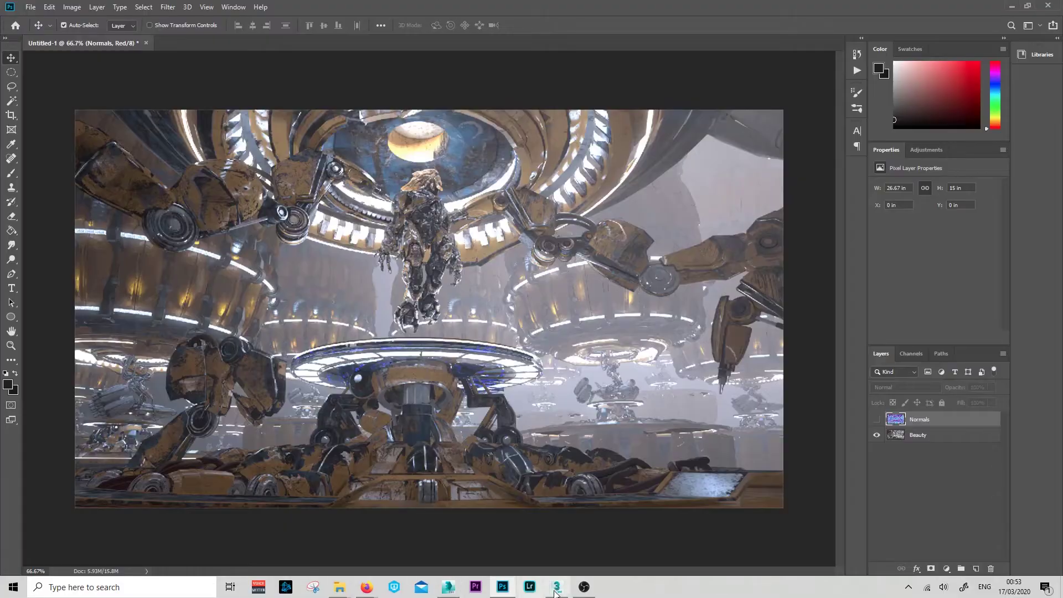
Step: Switch from Photoshop to the 3ds Max 2018 scene containing the low-poly sphere
left_click(557, 586)
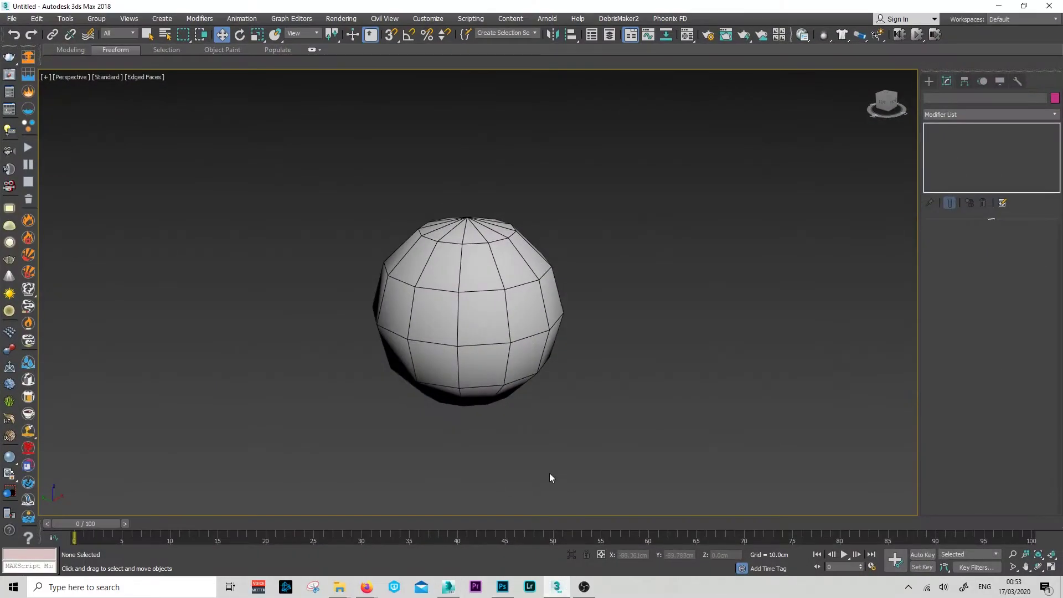
Step: Select the sphere and convert it to an Editable Mesh
left_click(499, 316)
left_click(626, 385)
left_click(486, 336)
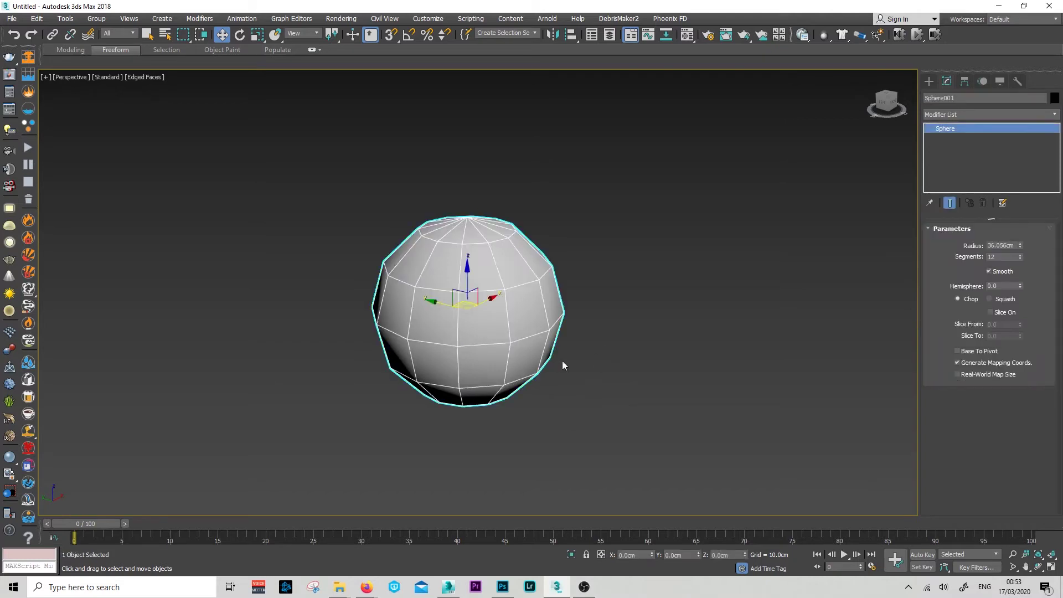
left_click(603, 376)
left_click(497, 335)
right_click(505, 330)
mouse_move(580, 441)
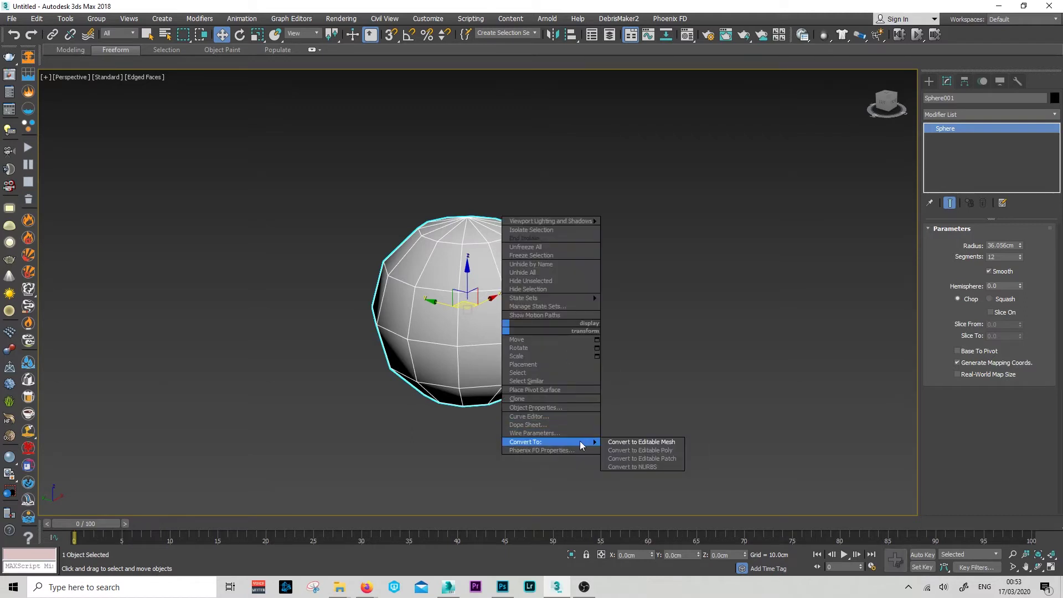
left_click(655, 443)
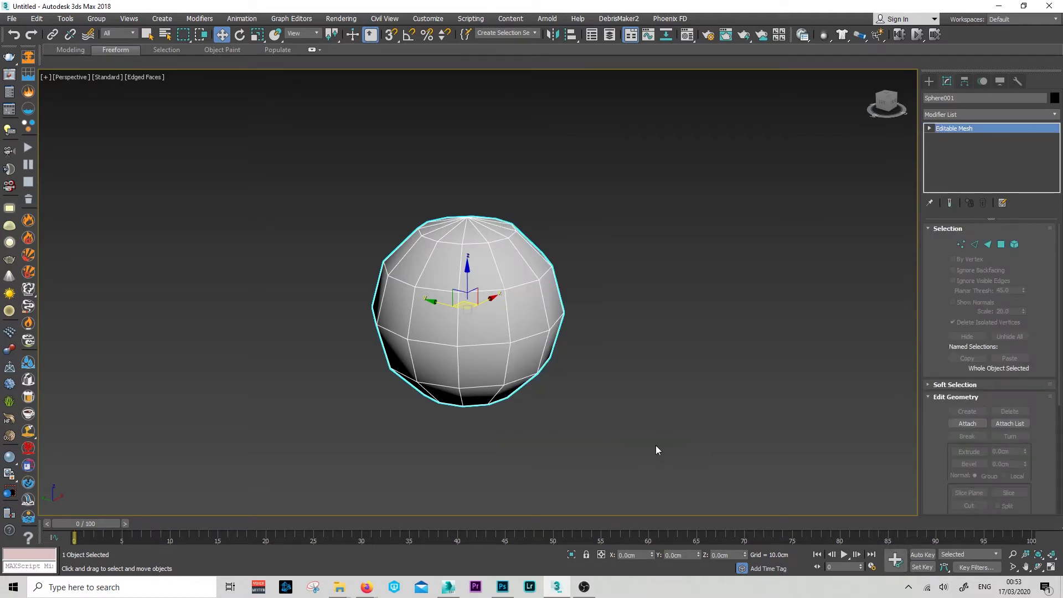
Step: Select all polygons, turn on Show Normals, then return to the Photoshop Normals render
left_click(1001, 244)
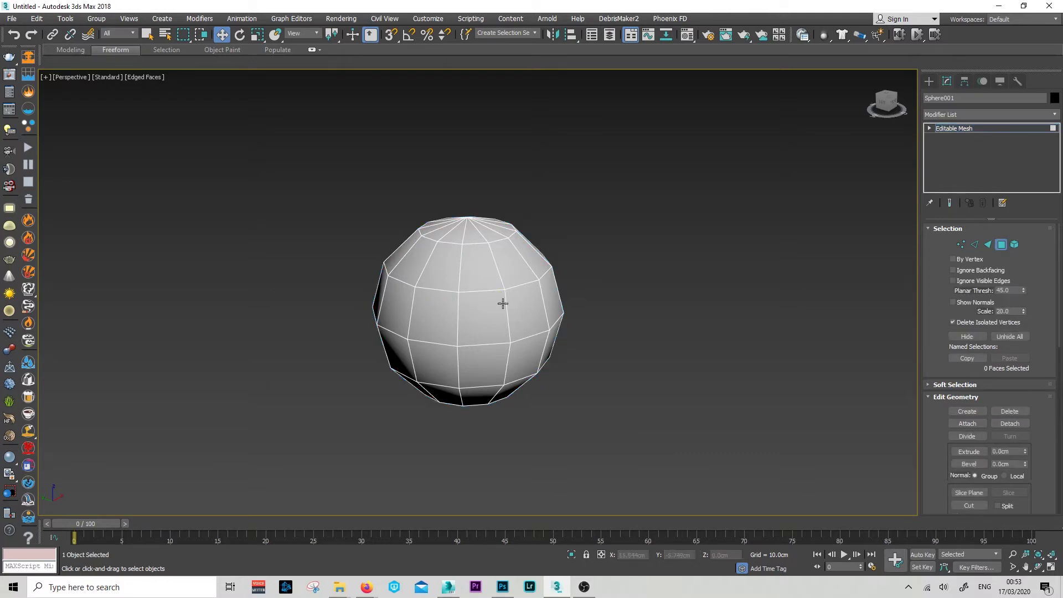
left_click(484, 277)
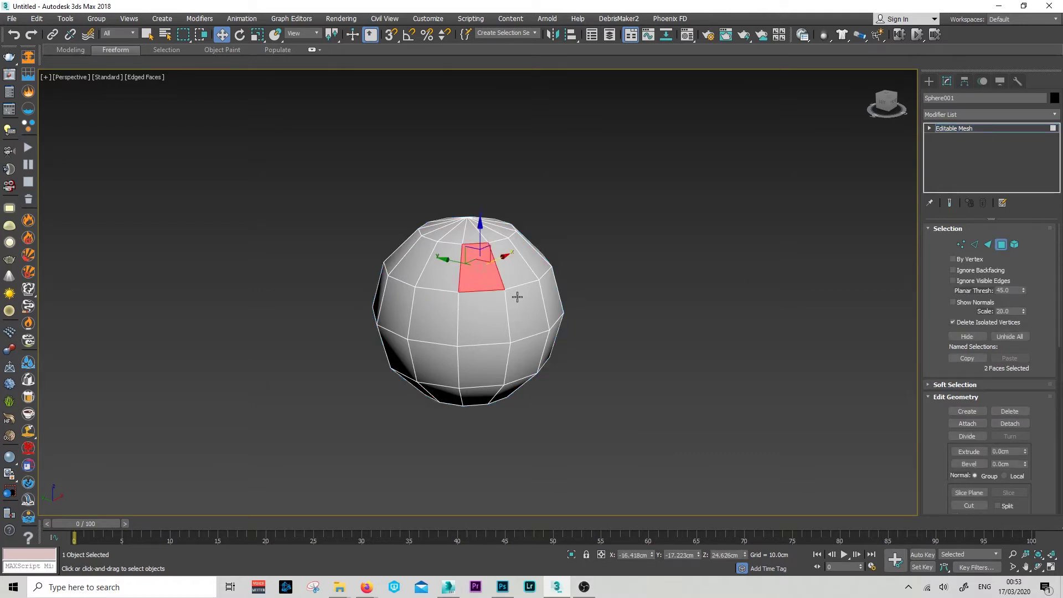
key("ctrl+a")
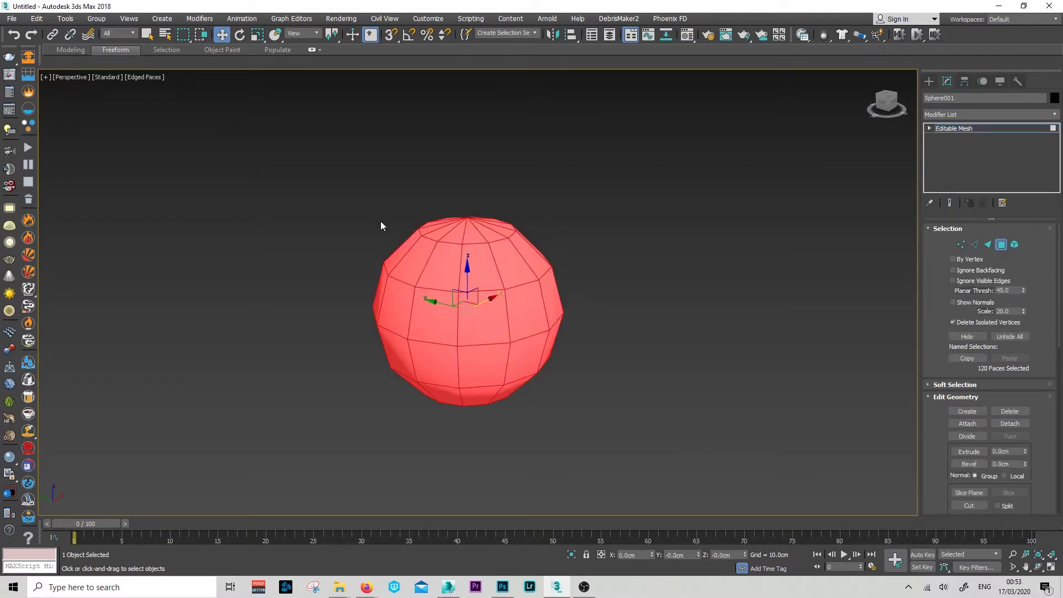
left_click(964, 307)
left_click_drag(584, 303, 603, 321)
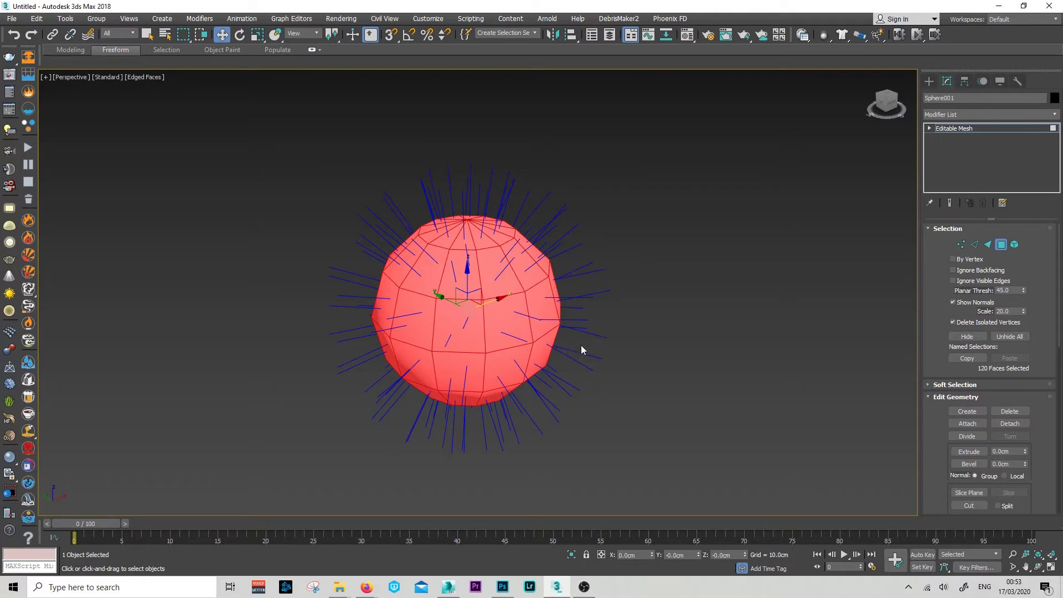
key("alt+Tab")
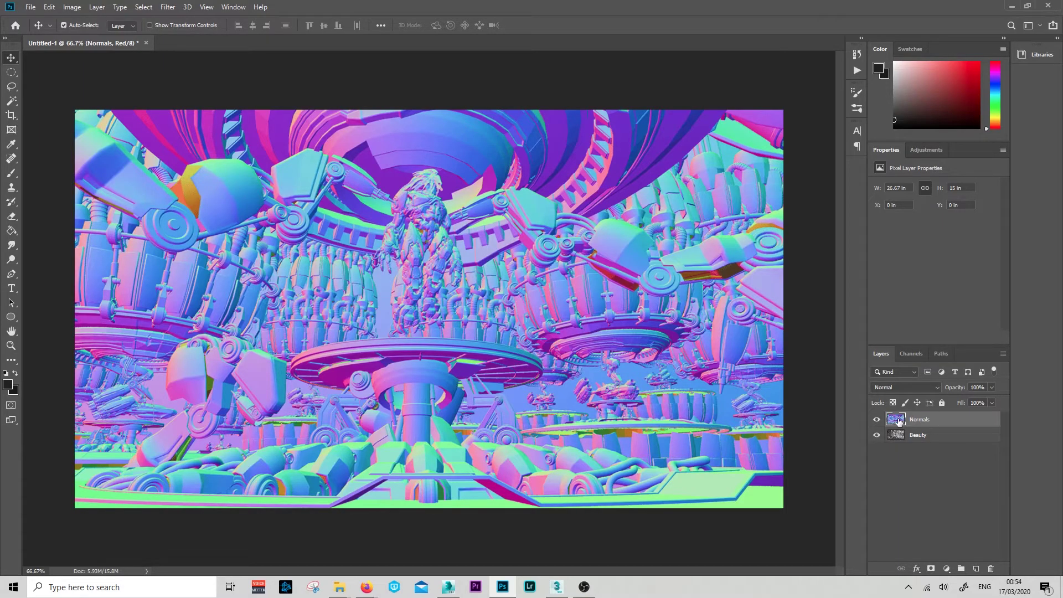
Step: Add a Hue/Saturation adjustment layer clipped to the Normals layer
left_click(918, 150)
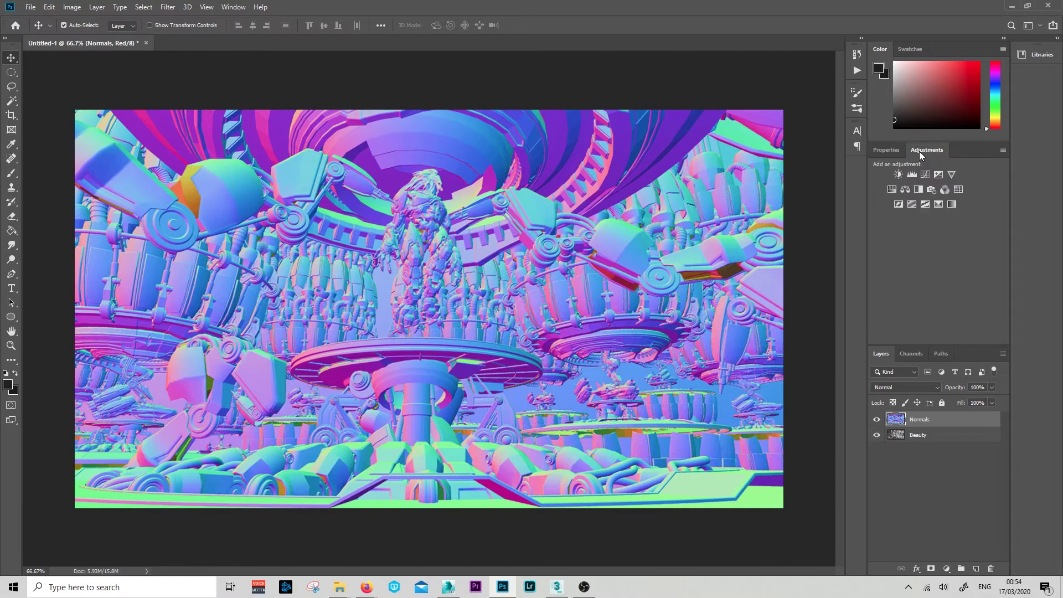
left_click(892, 190)
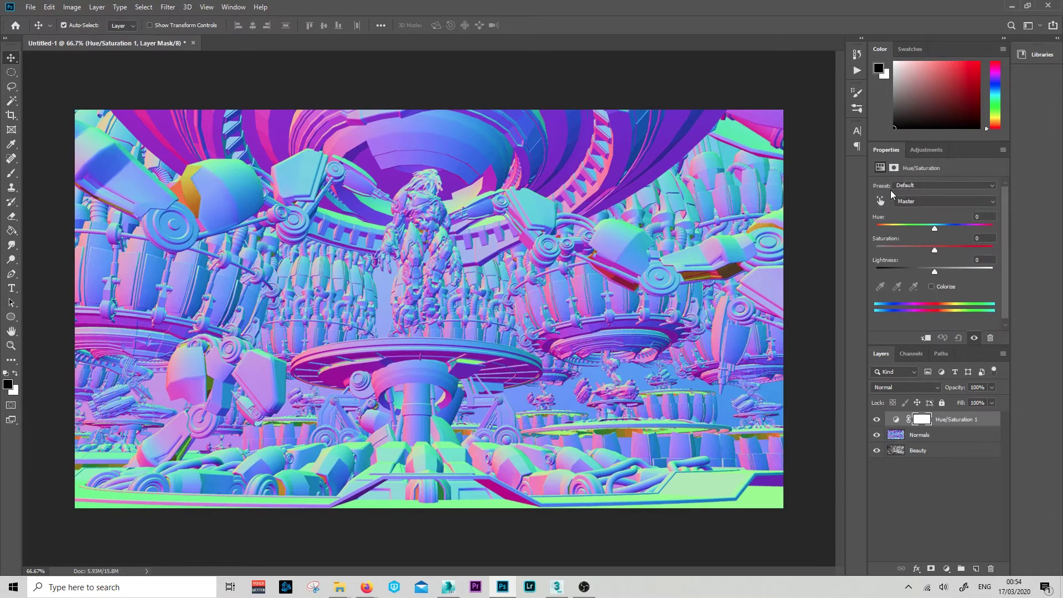
left_click(897, 427, "alt")
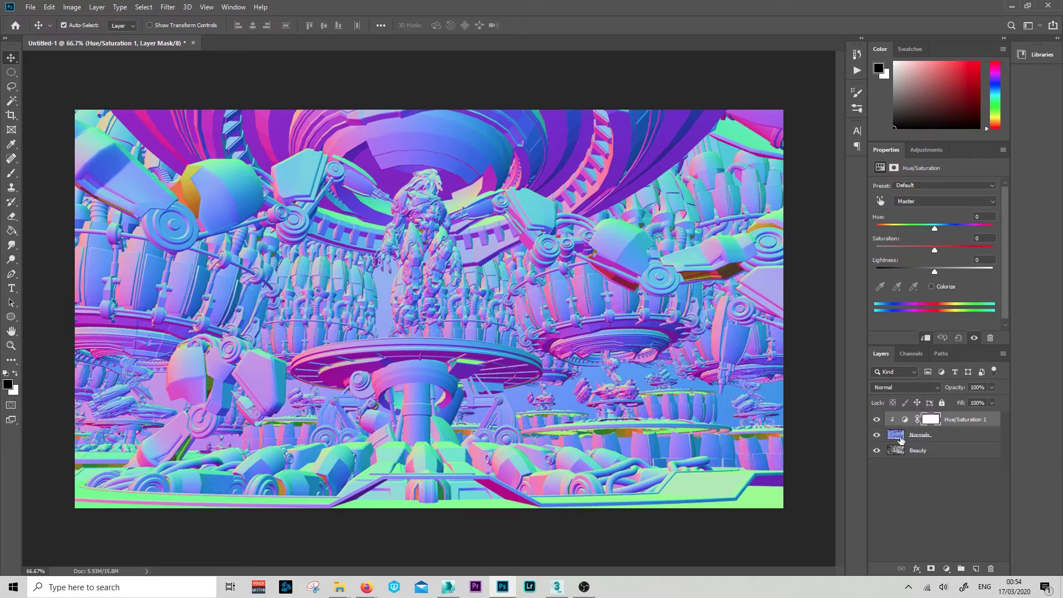
Step: Add a clipped Channel Mixer adjustment and switch it to Monochrome
left_click(922, 150)
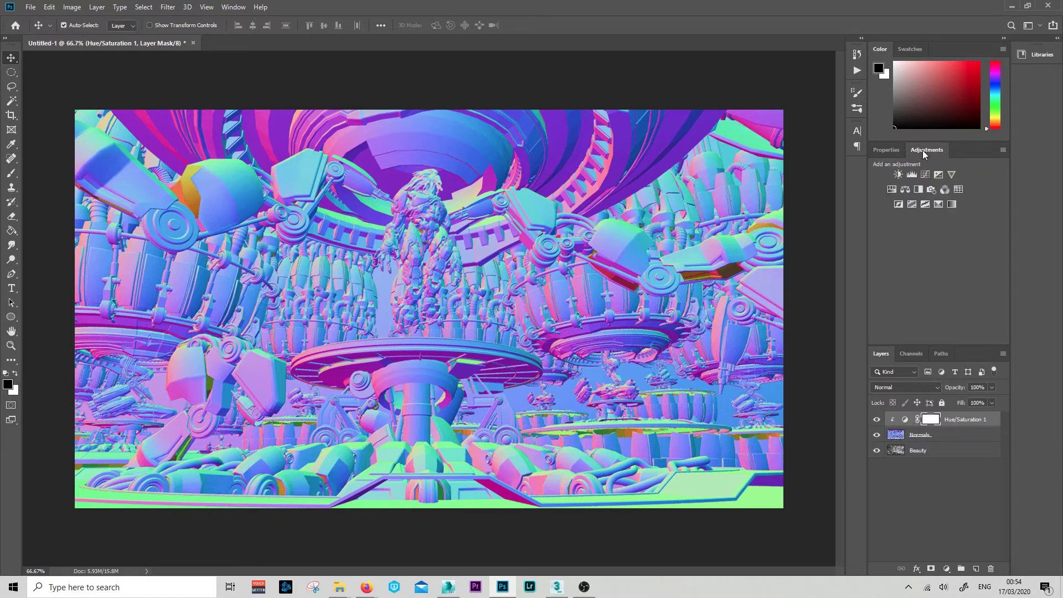
left_click(945, 191)
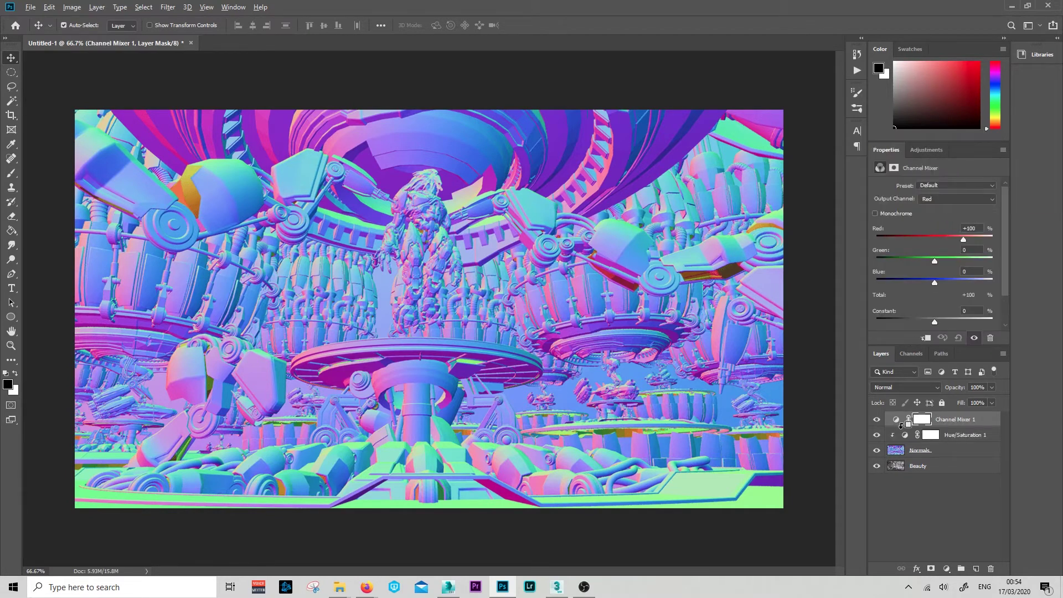
left_click(901, 426, "alt")
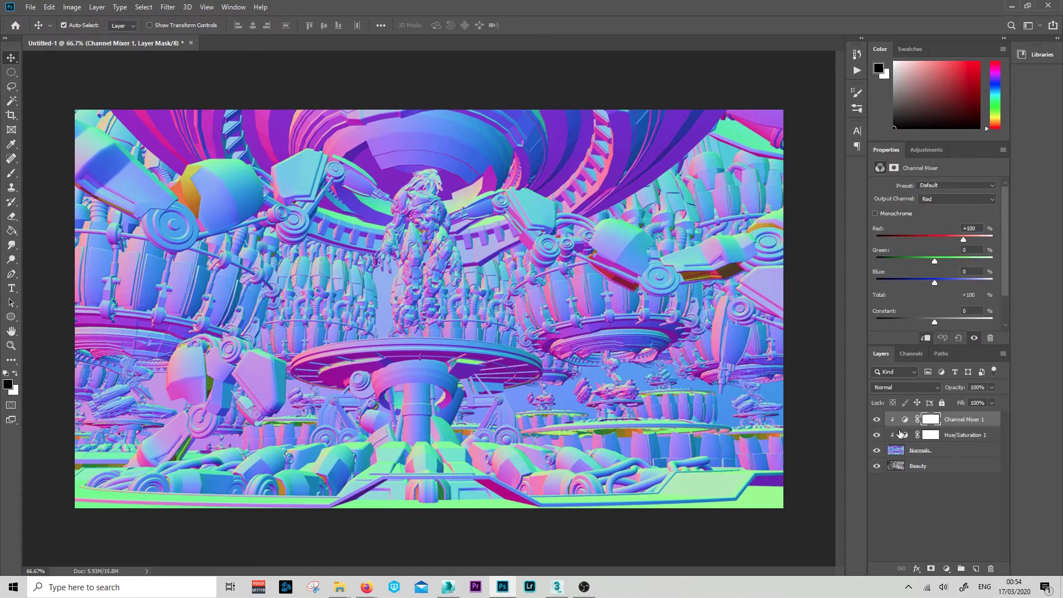
left_click(895, 452)
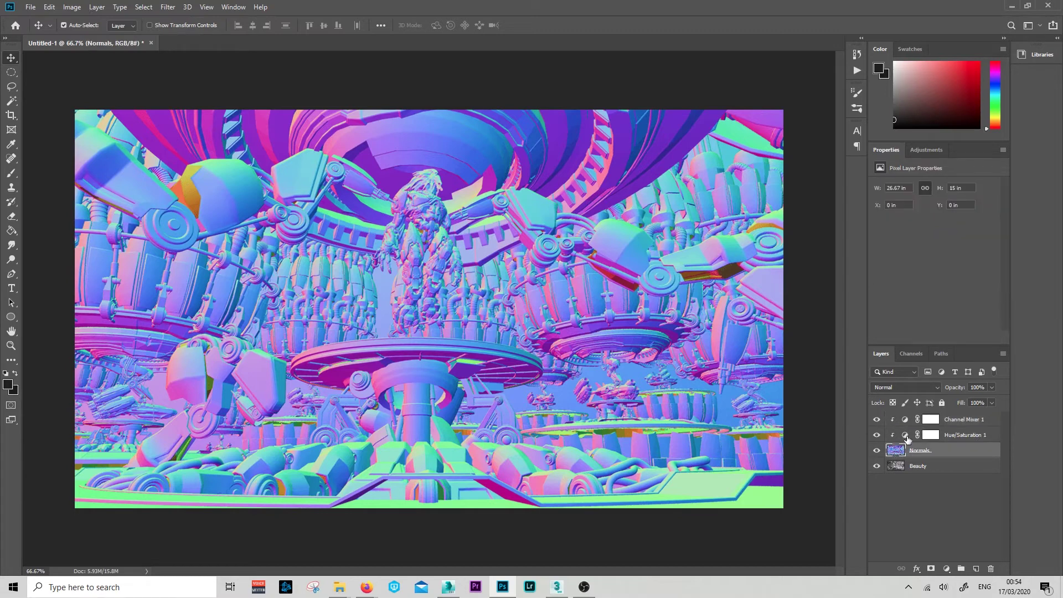
left_click(909, 436)
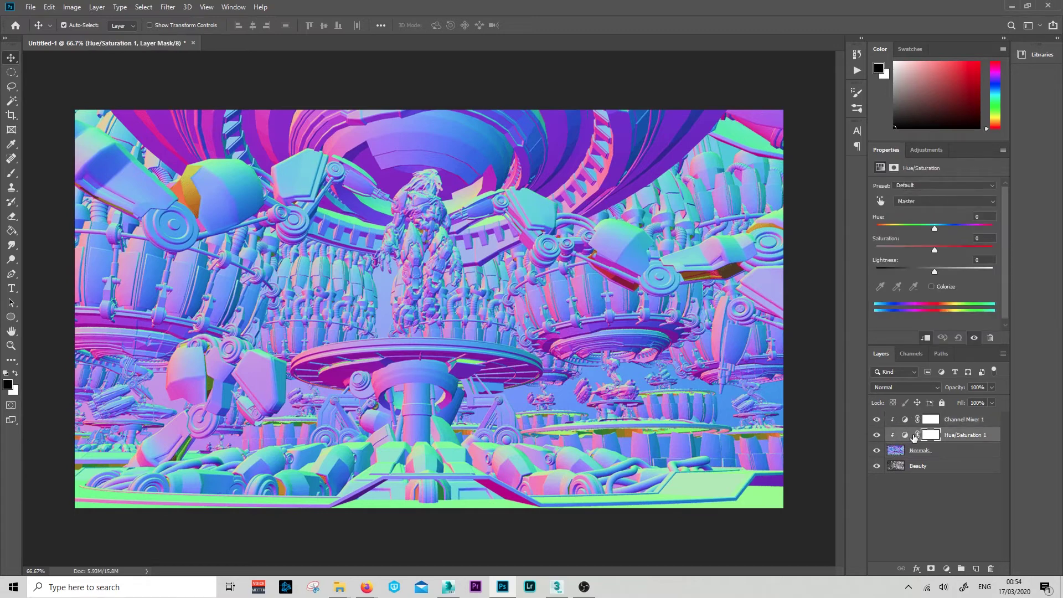
left_click(906, 423)
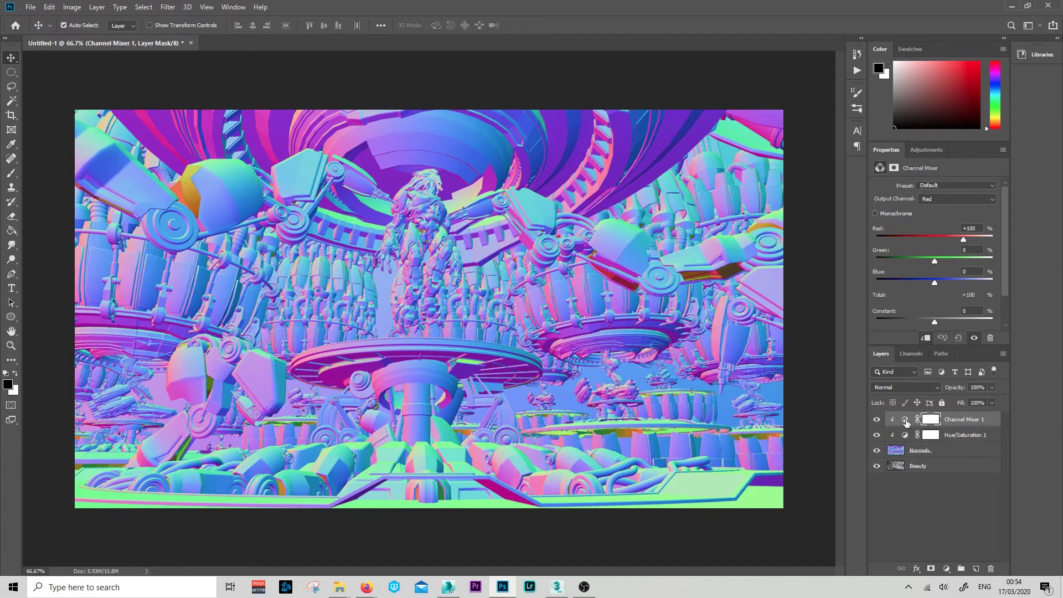
left_click(876, 214)
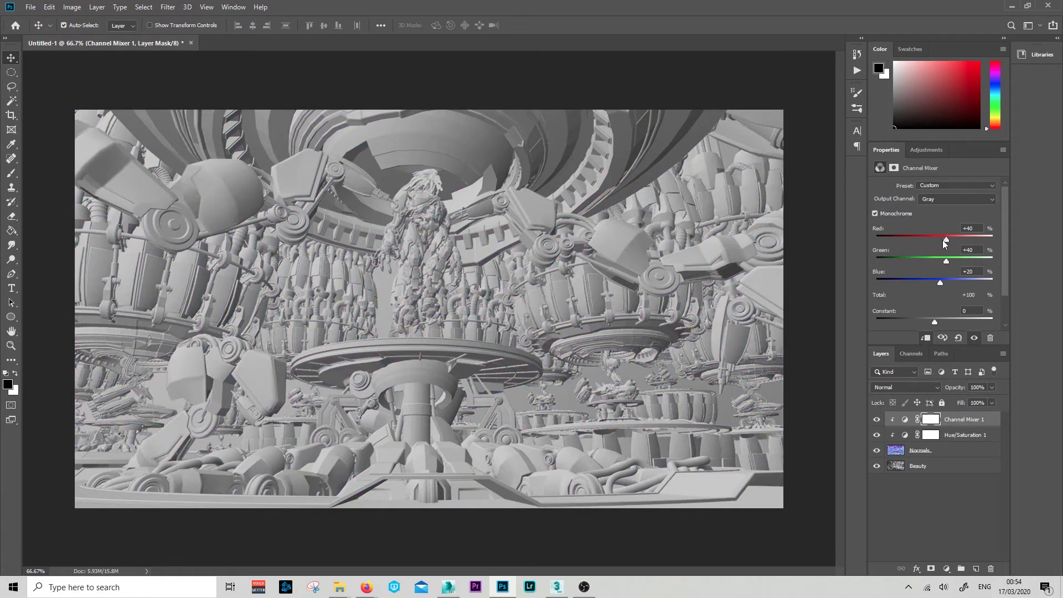
Step: Shift the Hue/Saturation hue and set Channel Mixer Red to -67, darkening the normals
left_click_drag(945, 238, 915, 238)
left_click(904, 438)
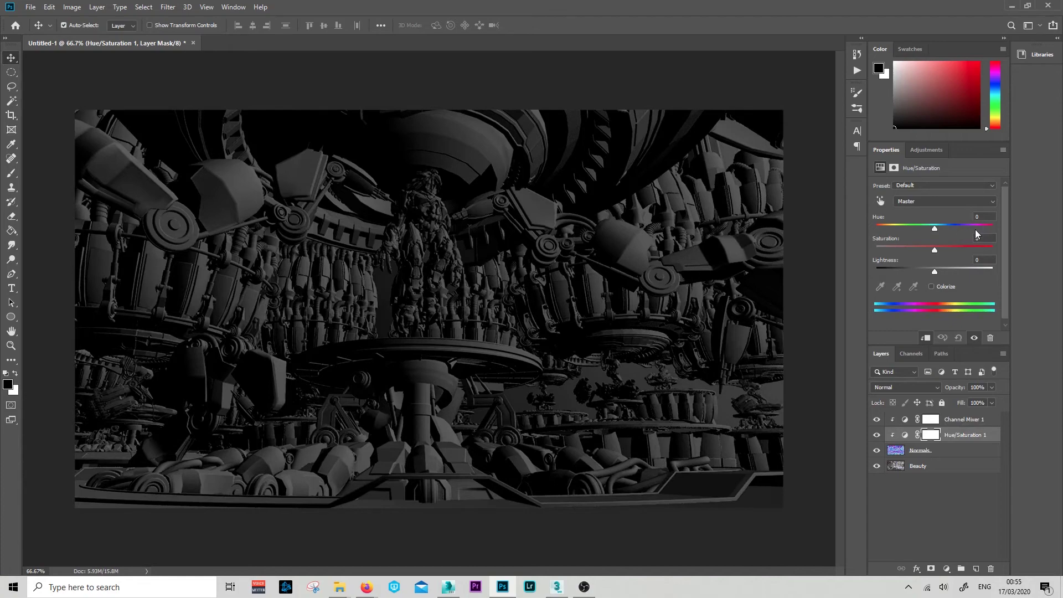
left_click_drag(934, 229, 888, 231)
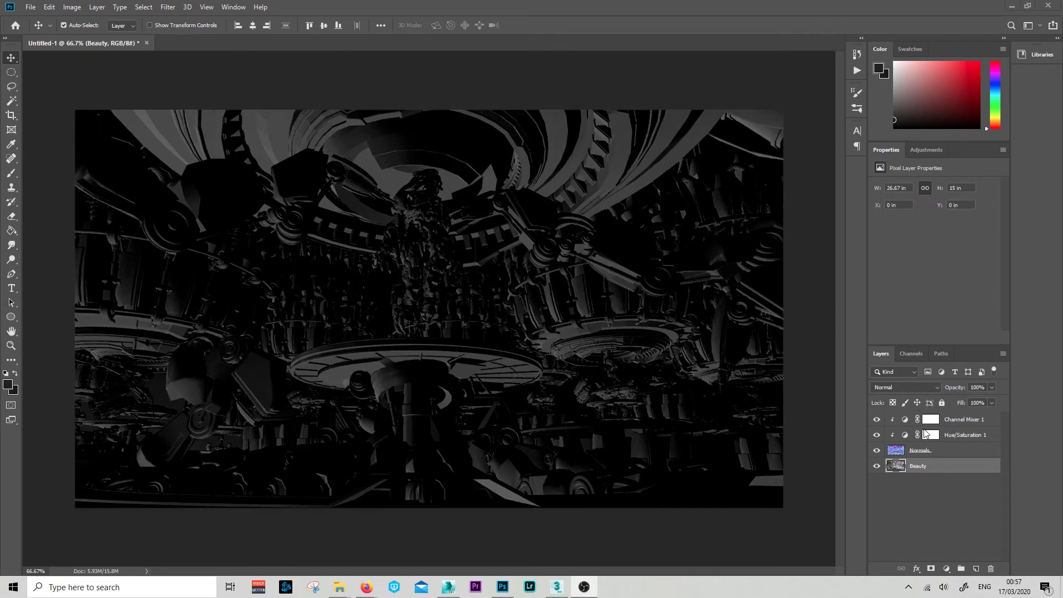
left_click(902, 420)
left_click_drag(913, 239, 914, 242)
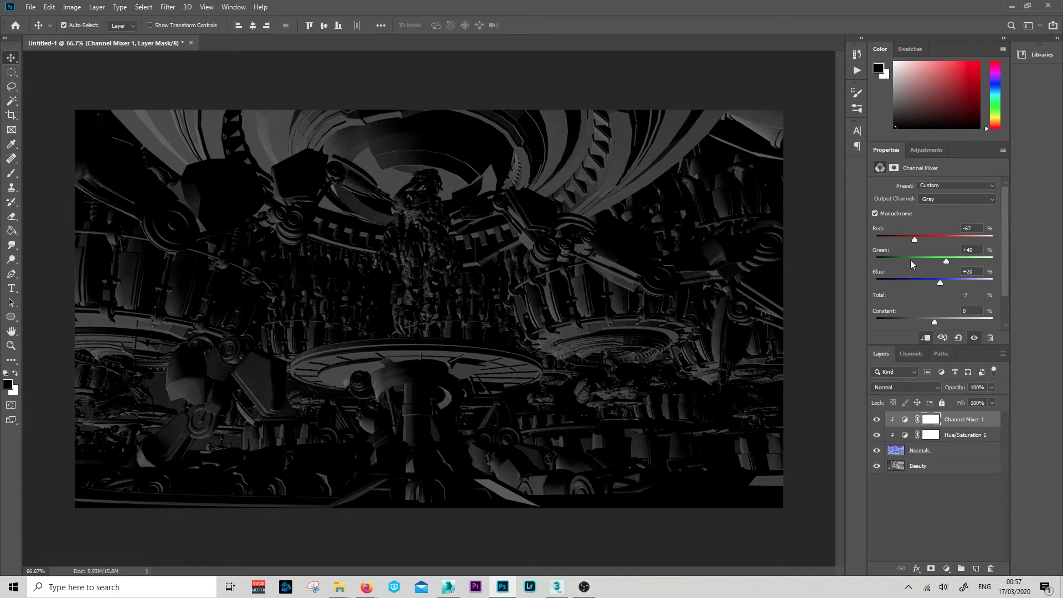
left_click(912, 354)
Step: Load the RGB brightness as a selection, hide the Normals stack, and select Beauty
key("ctrl")
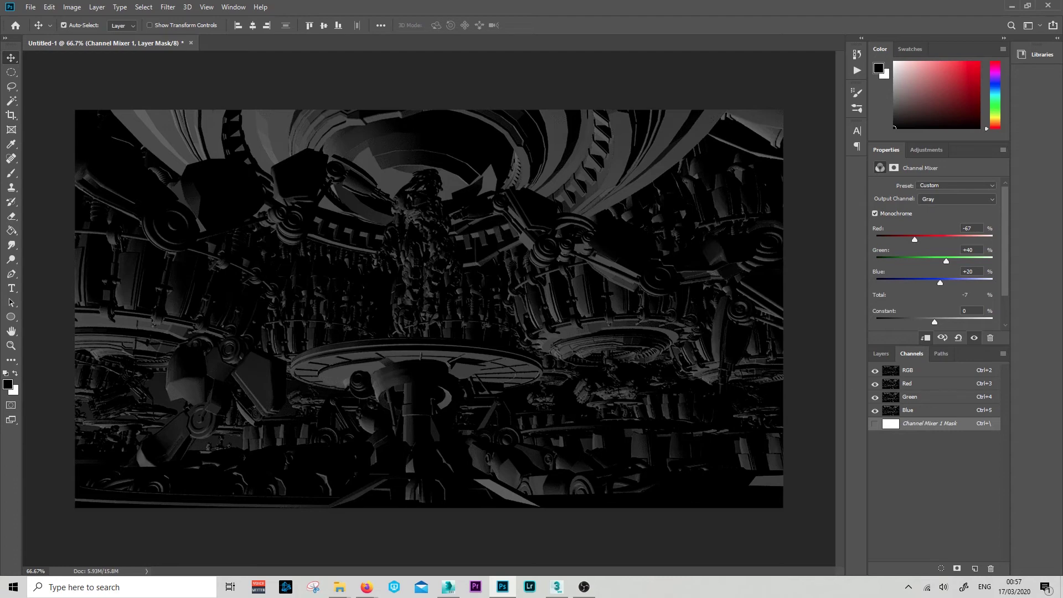
left_click(887, 356)
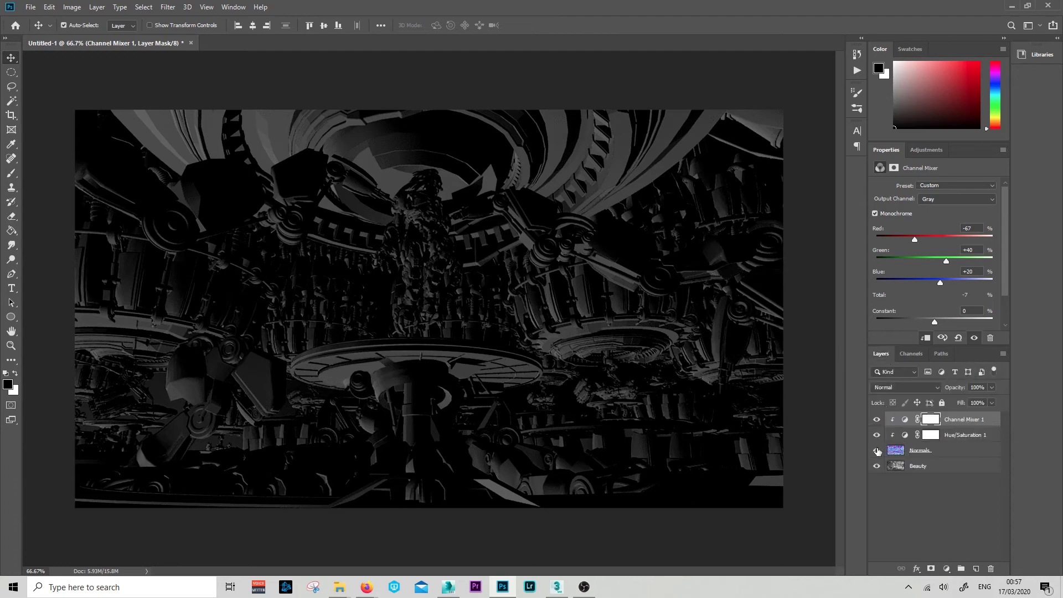
left_click(877, 420)
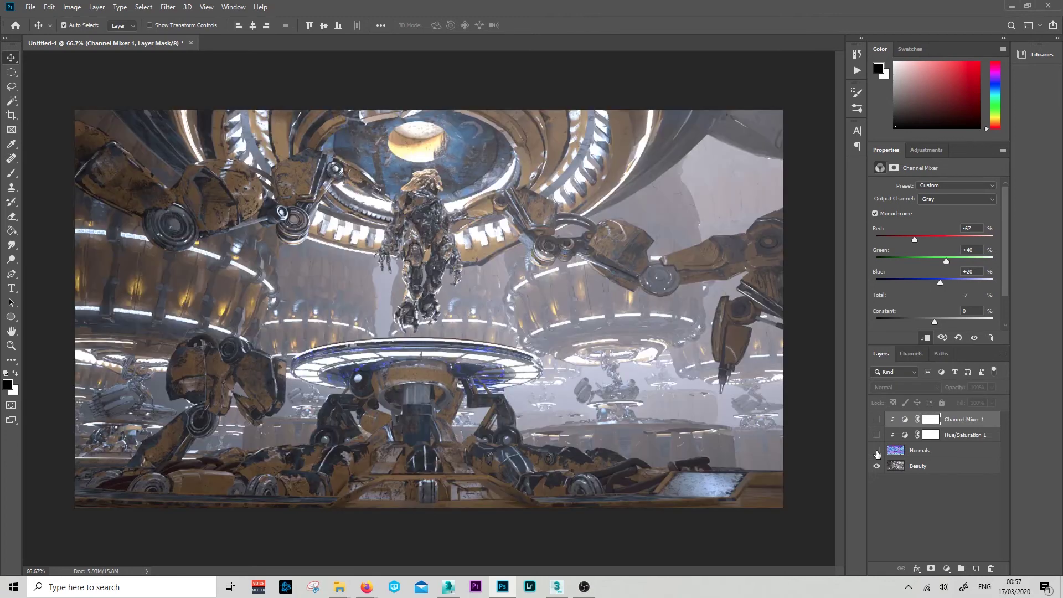
left_click(900, 471)
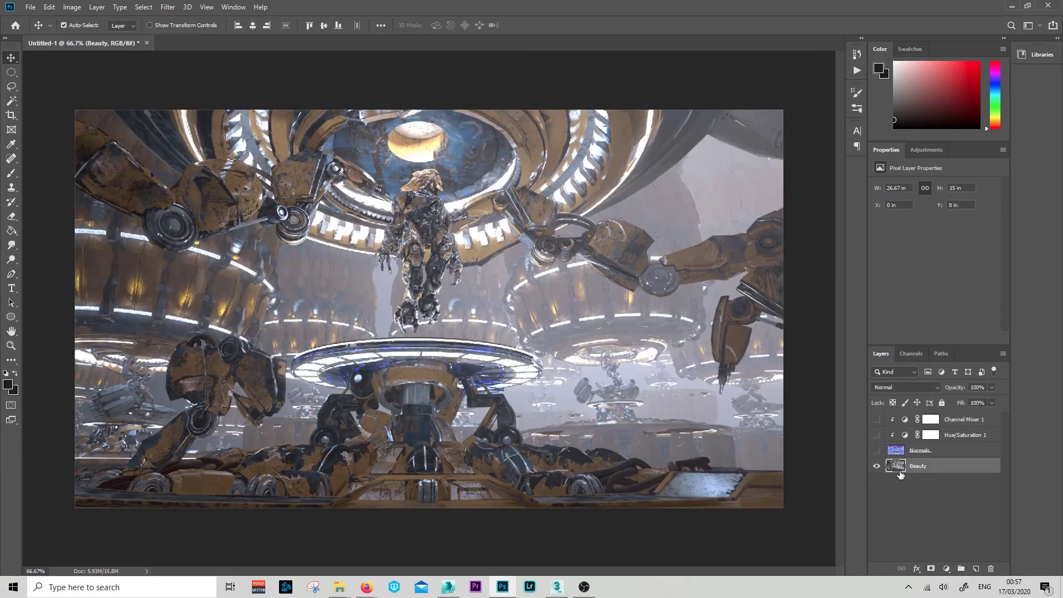
left_click(947, 568)
Step: Add a masked Curves layer and raise a curve point to Input 42, Output 163
left_click(962, 430)
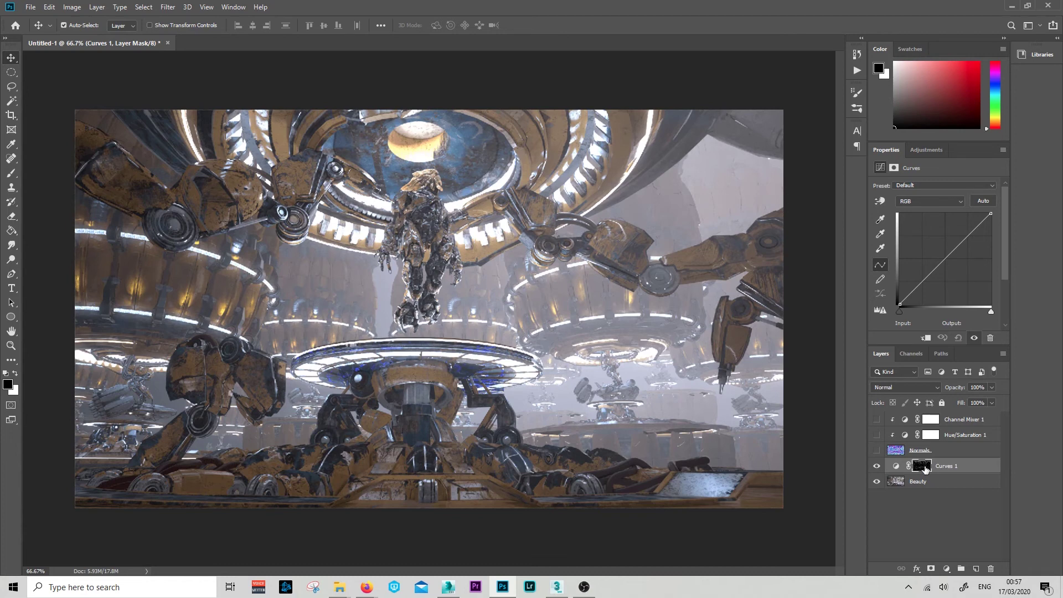
left_click(907, 355)
left_click(885, 353)
left_click_drag(948, 256, 914, 245)
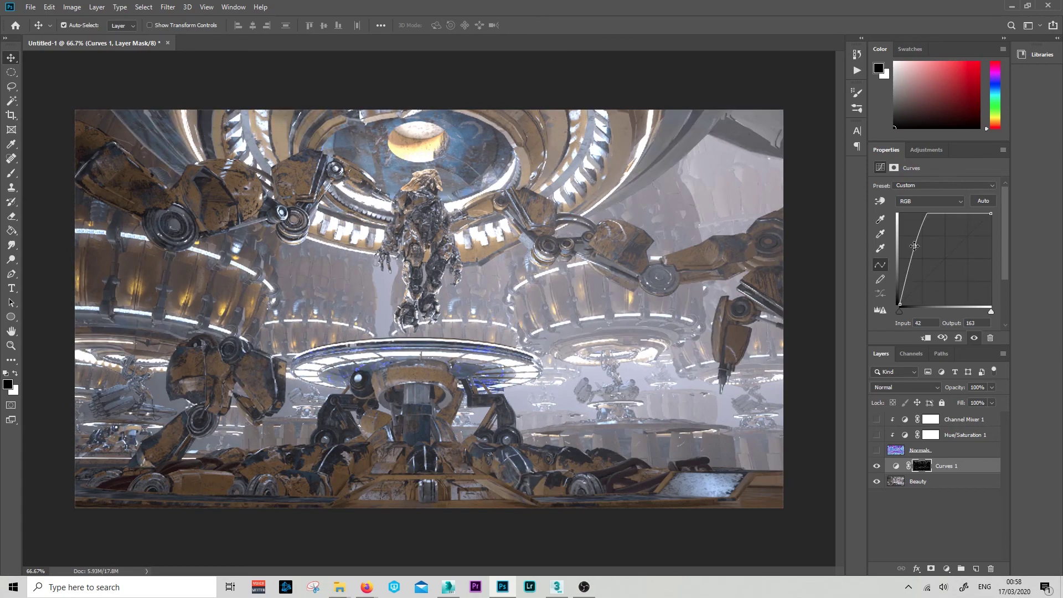